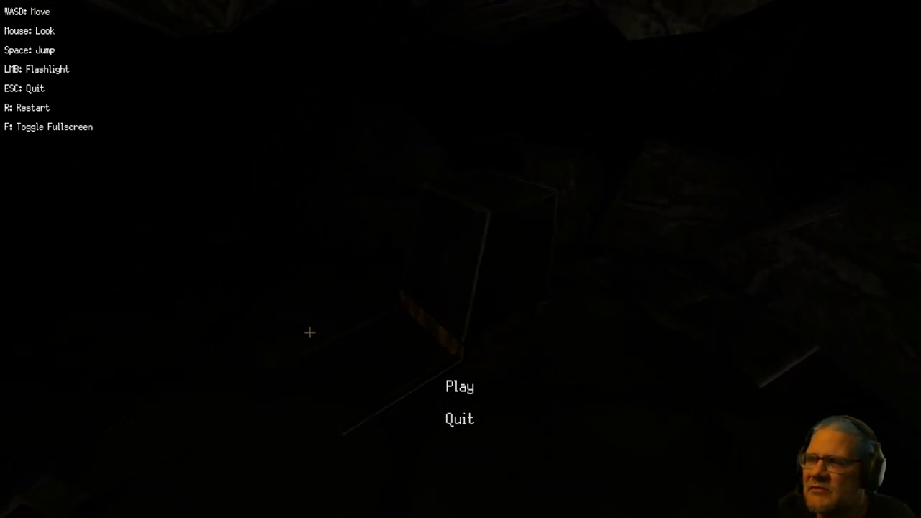
left_click(460, 387)
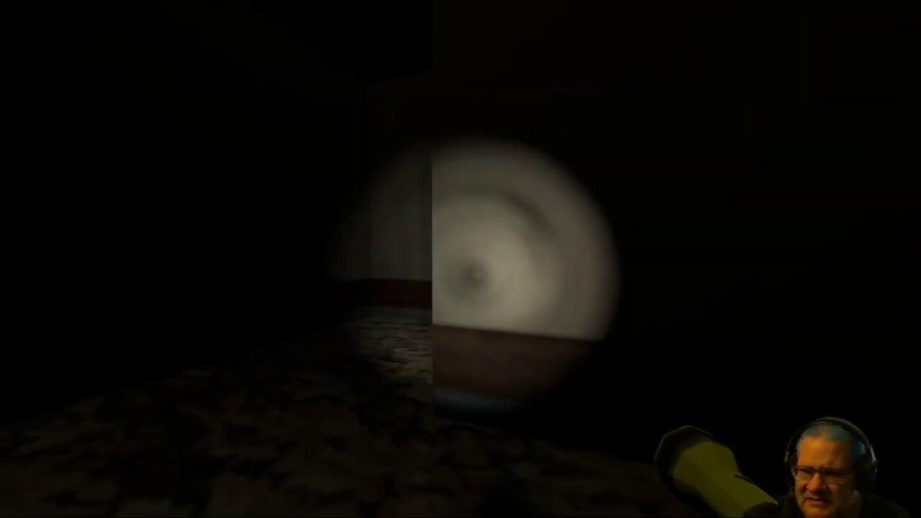
key("w")
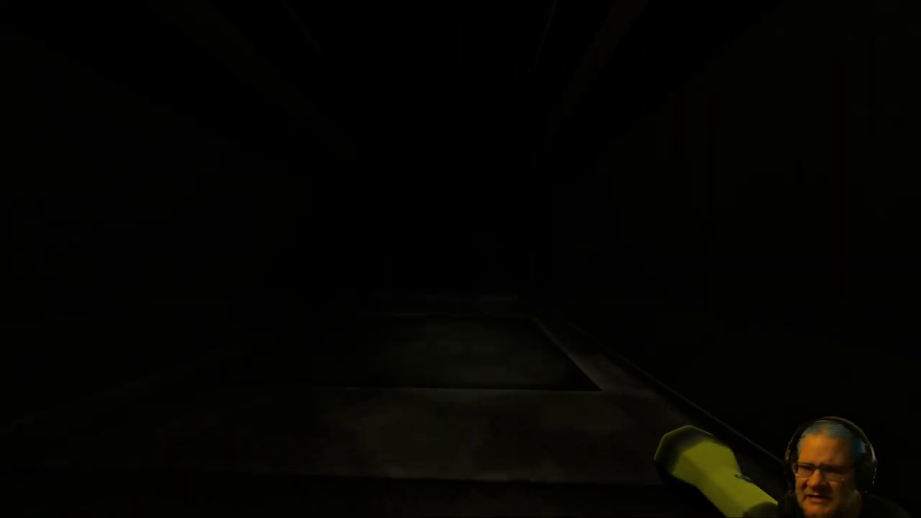
key("w")
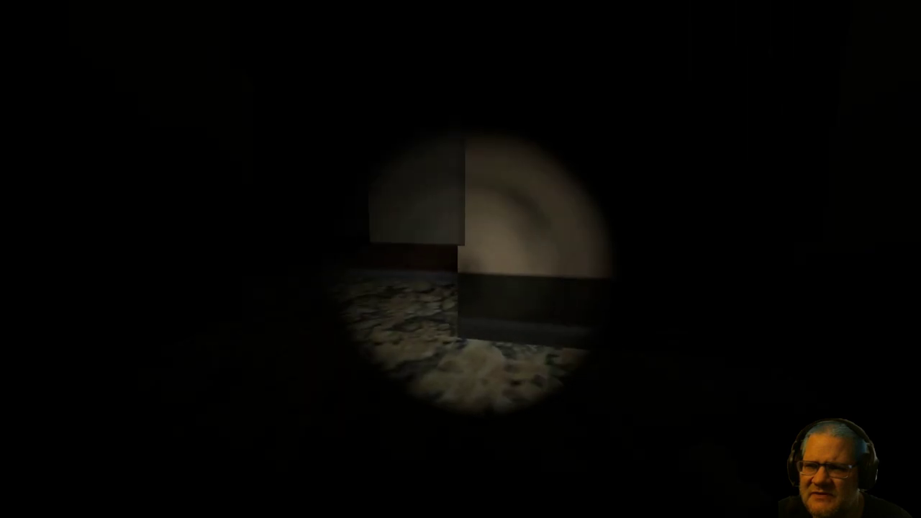
key("w")
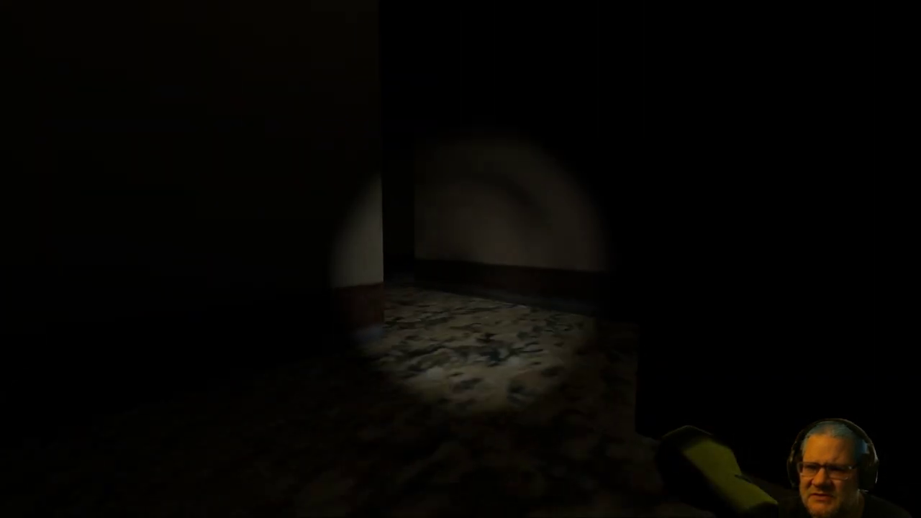
key("w")
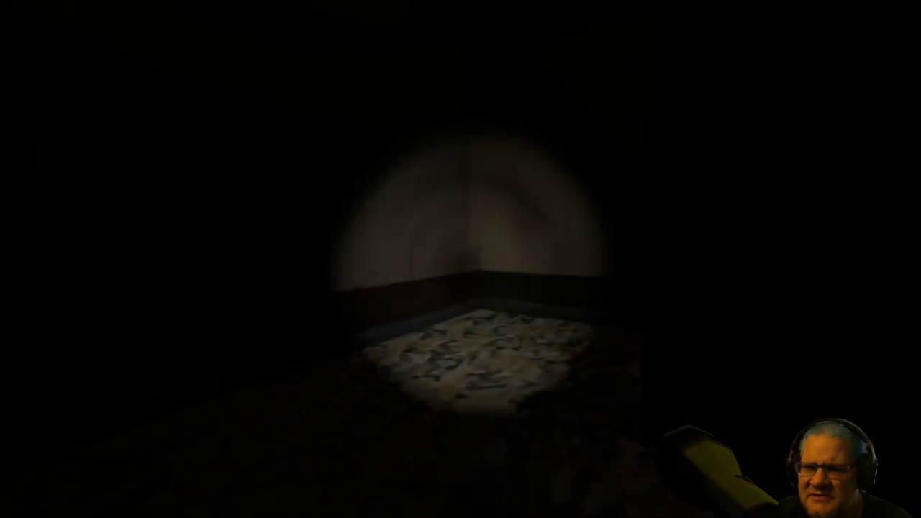
key("w")
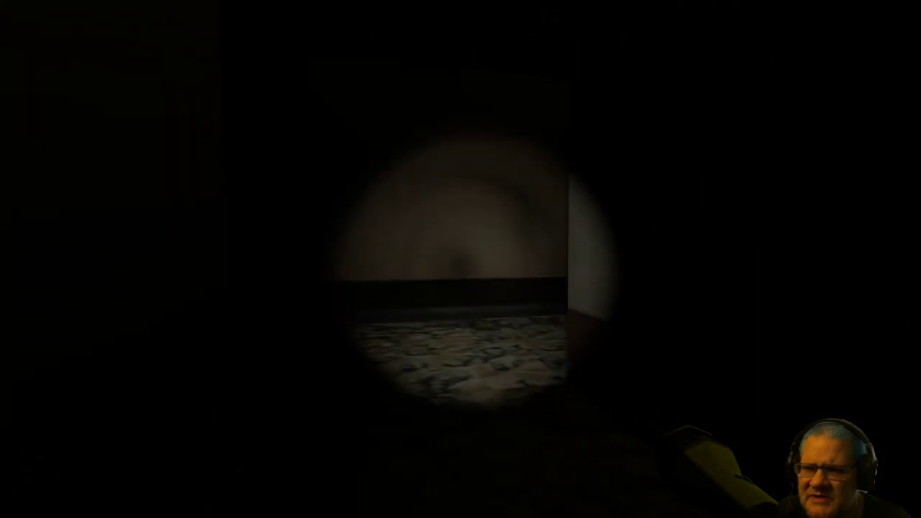
key("w")
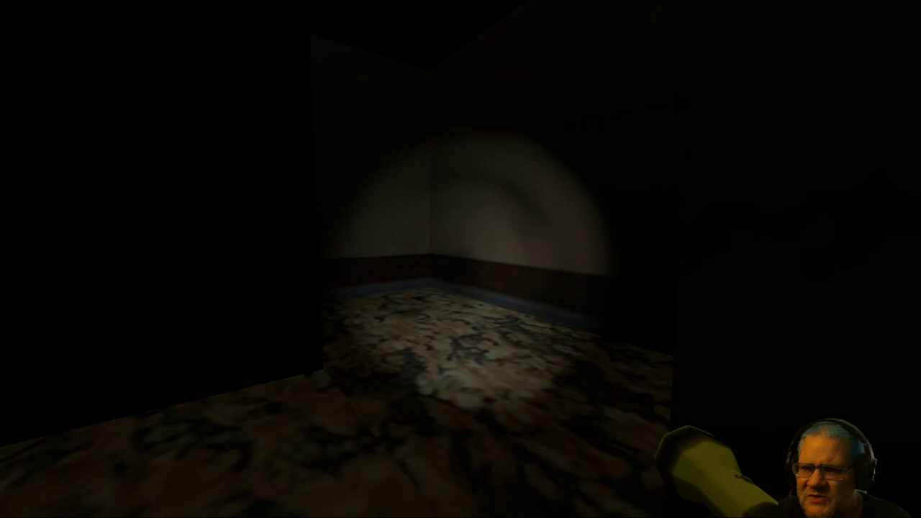
key("w")
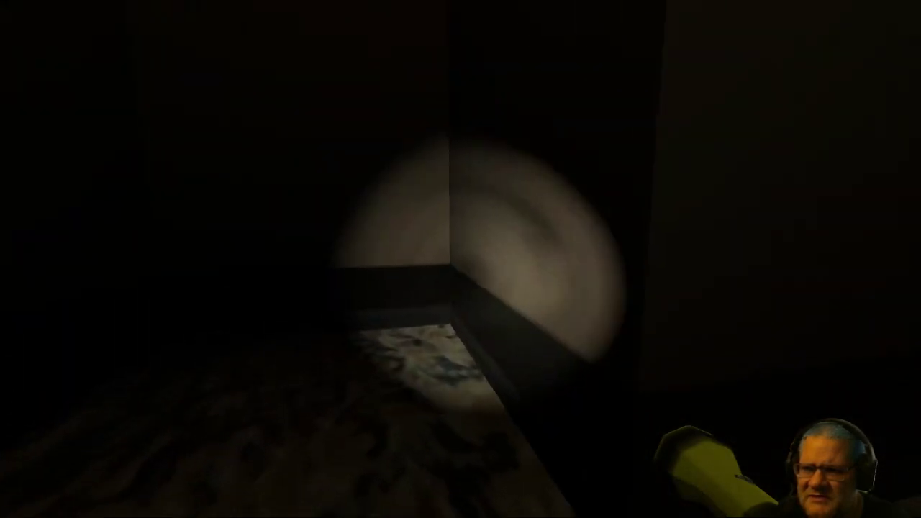
key("w")
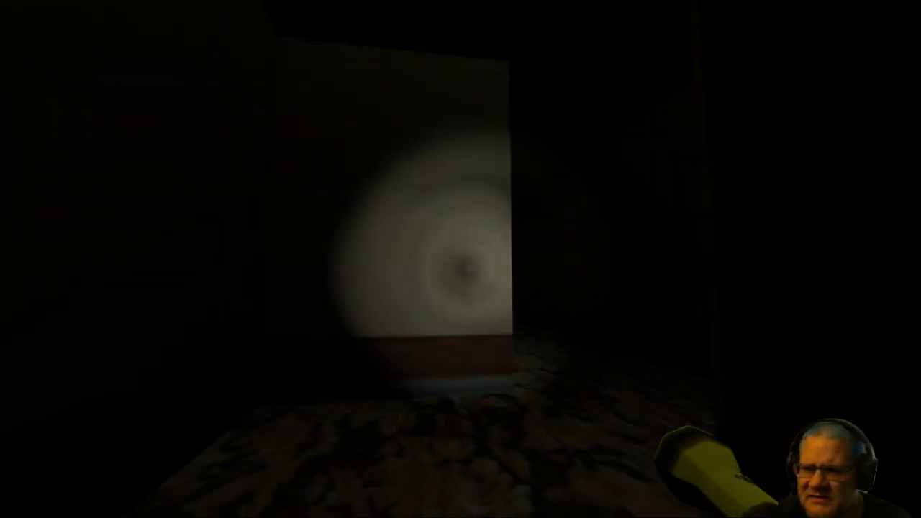
key("w")
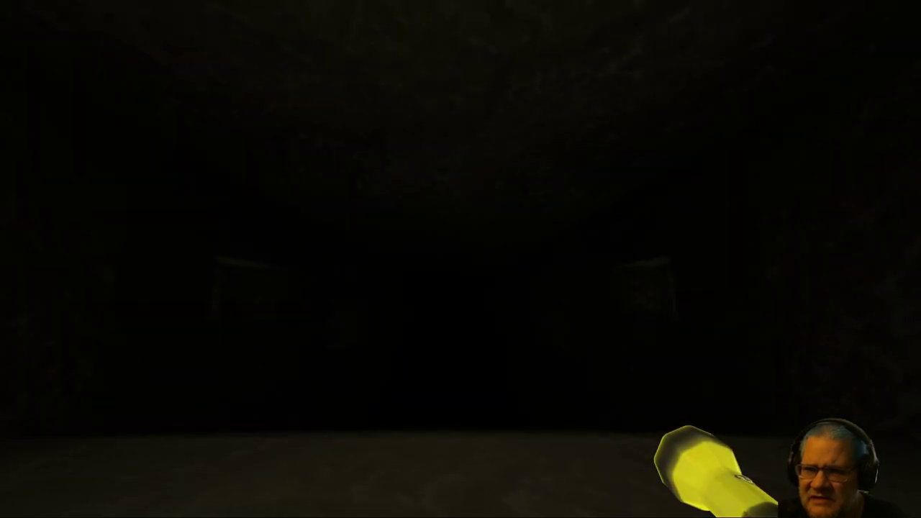
key("w")
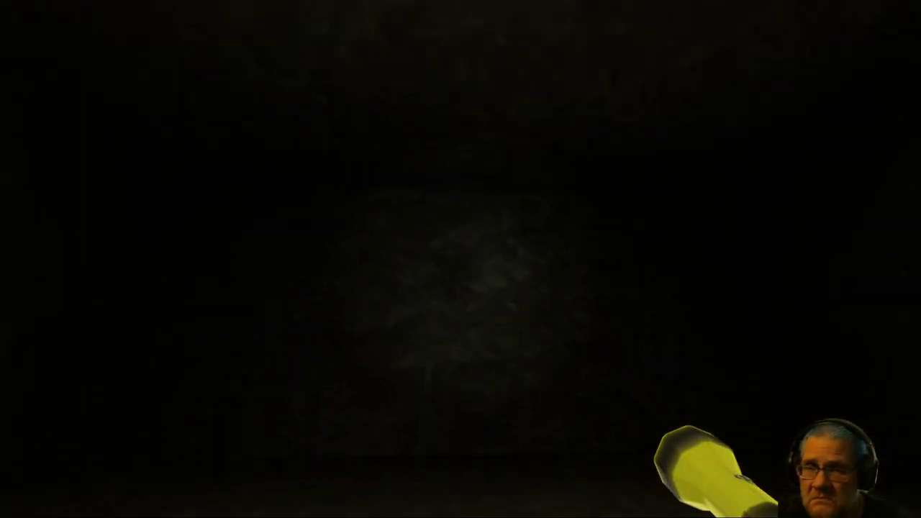
key("w")
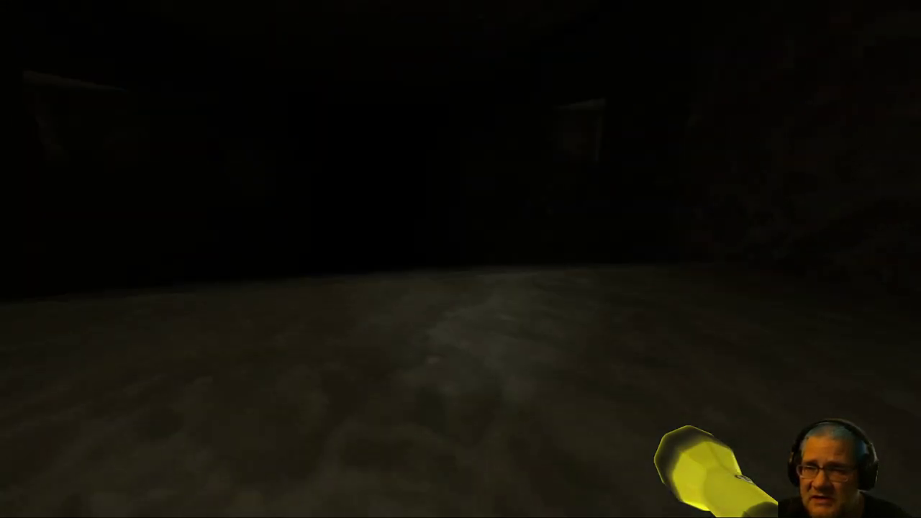
key("w")
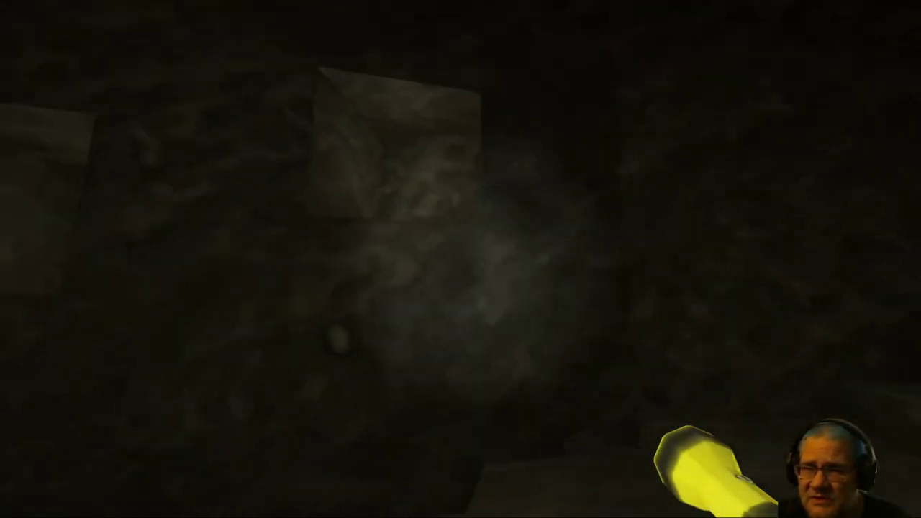
key("w")
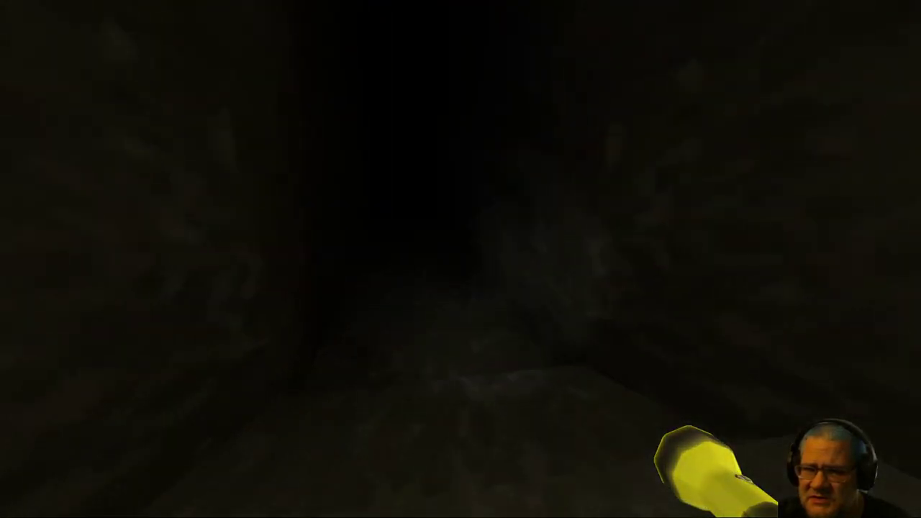
key("w")
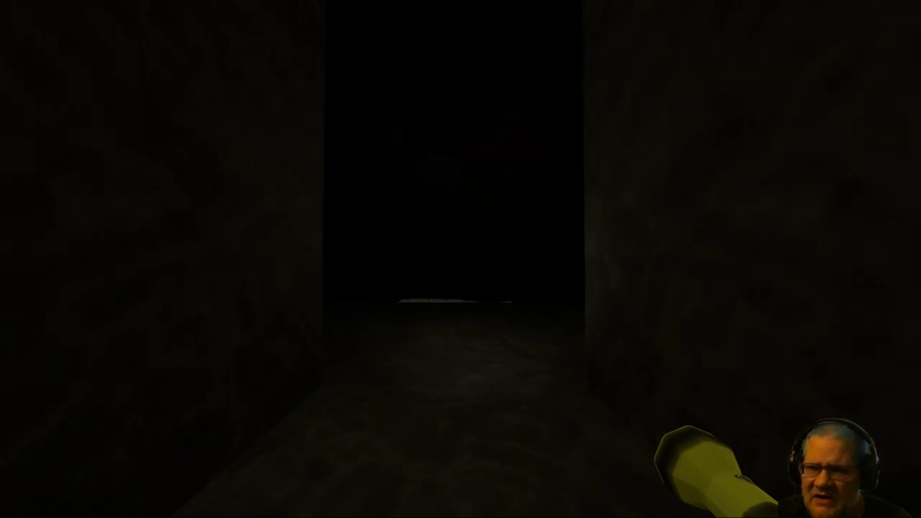
key("w")
key("w")
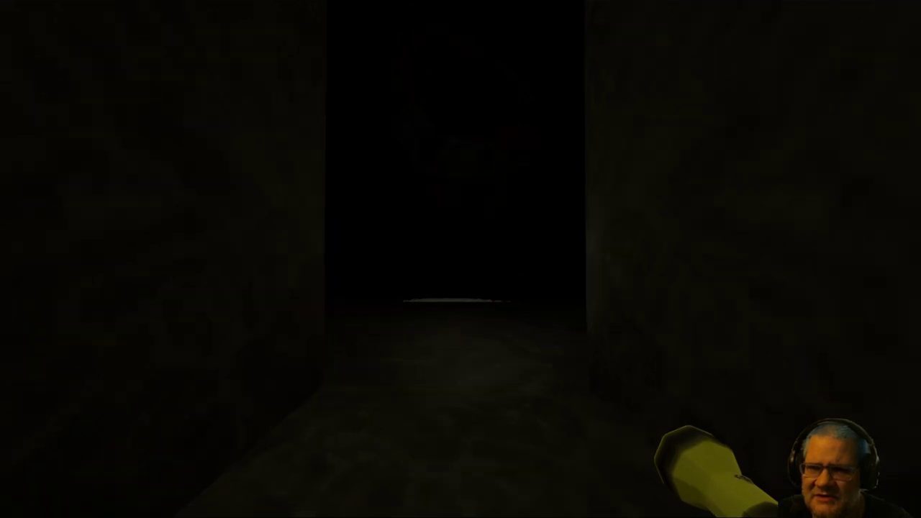
key("w")
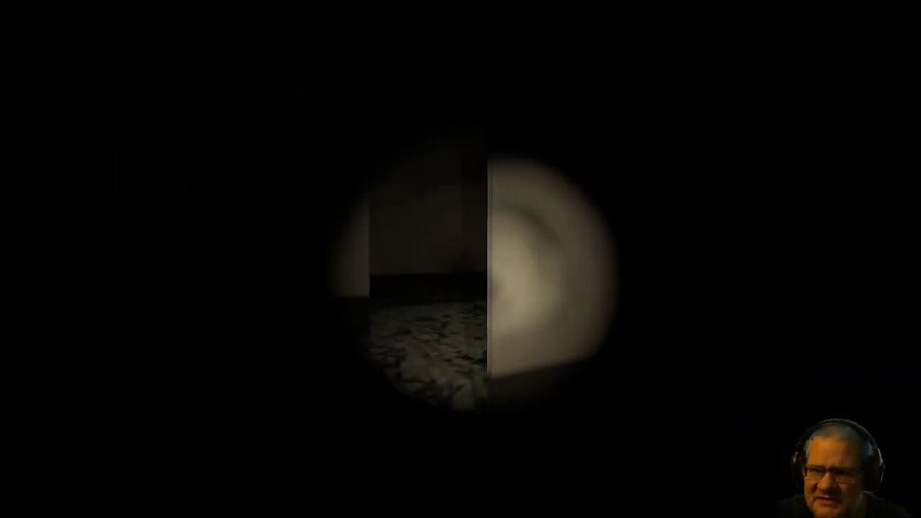
key("w")
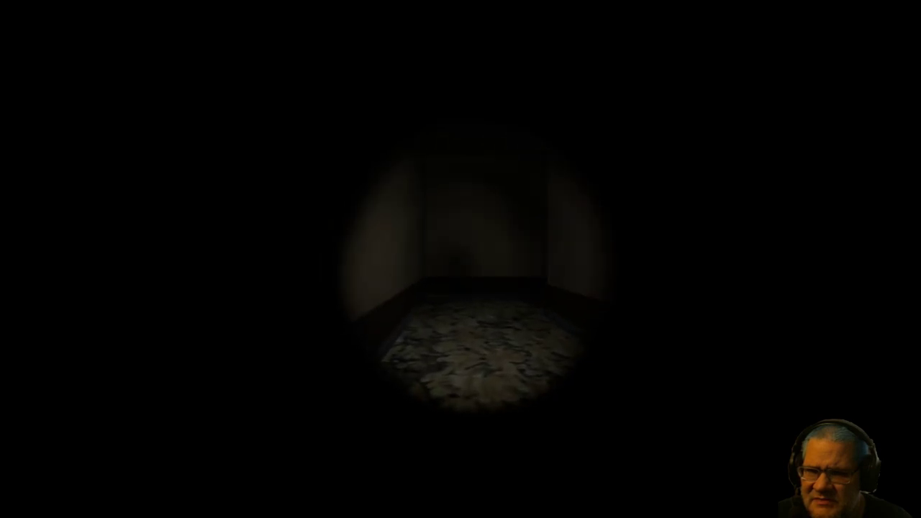
key("w")
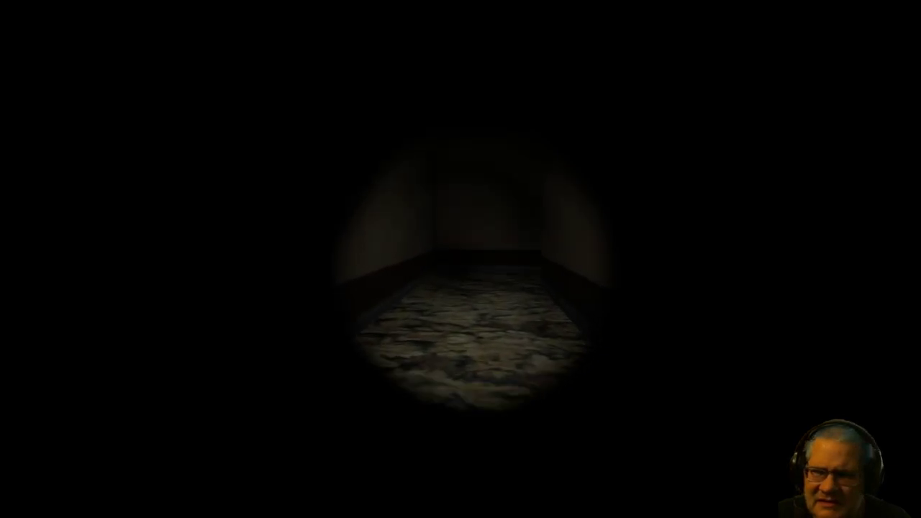
key("w")
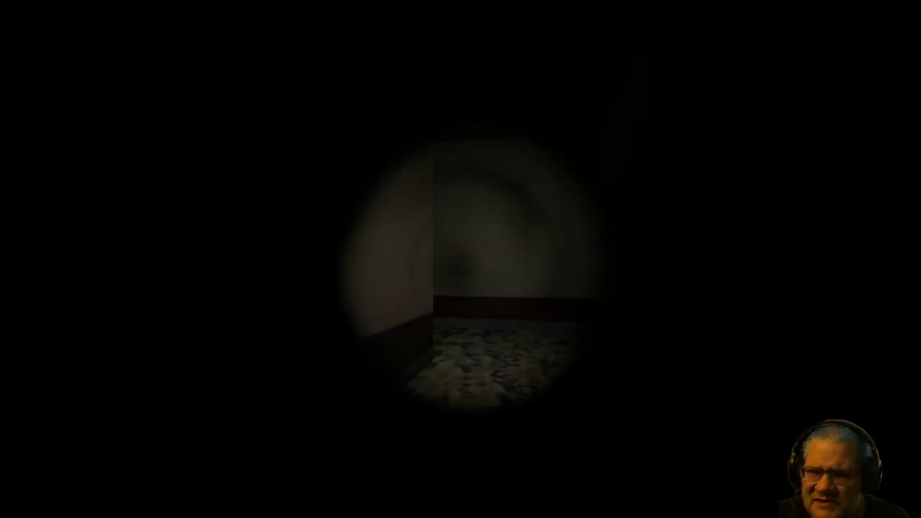
key("w")
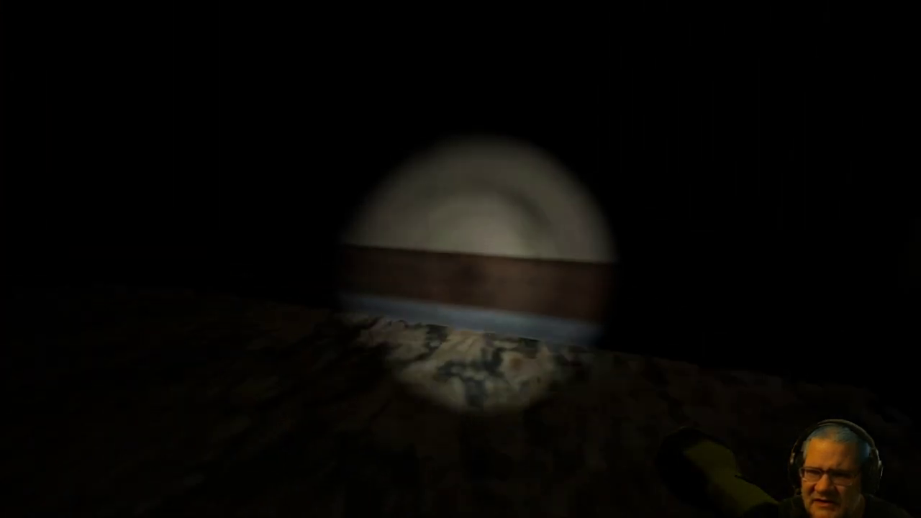
key("w")
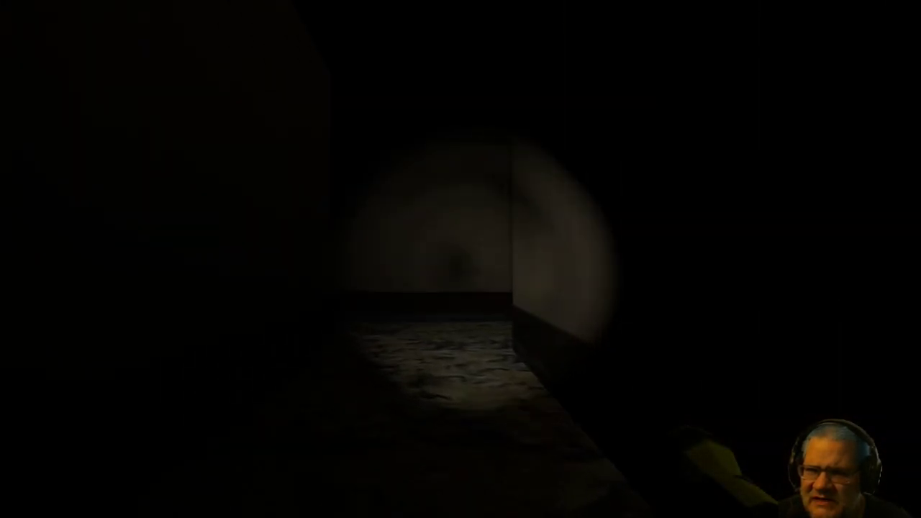
key("w")
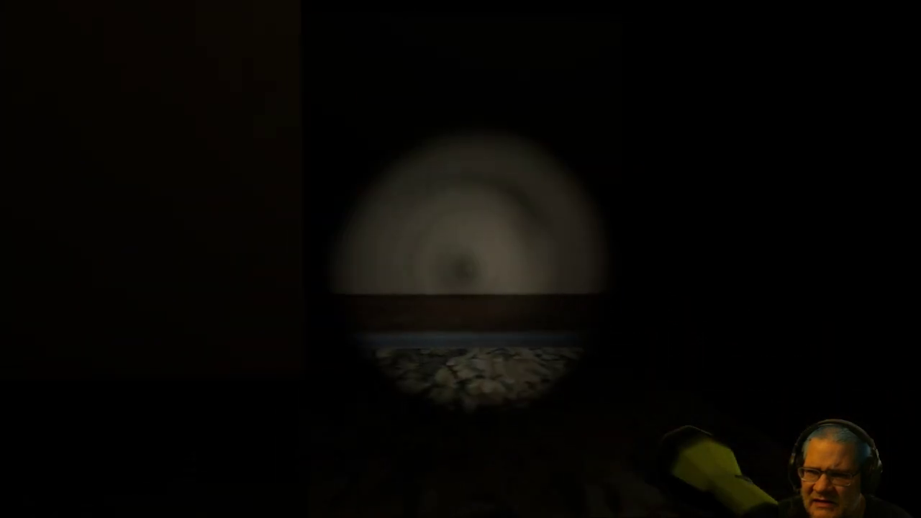
key("w")
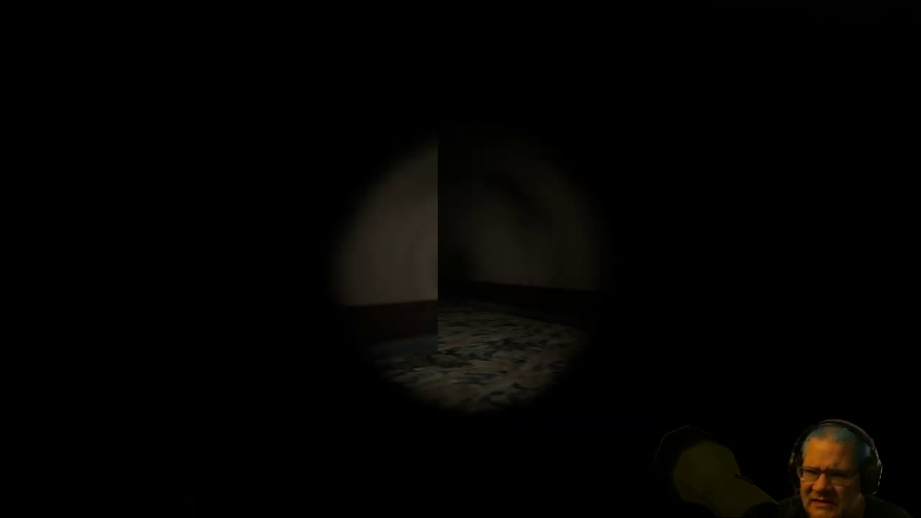
key("w")
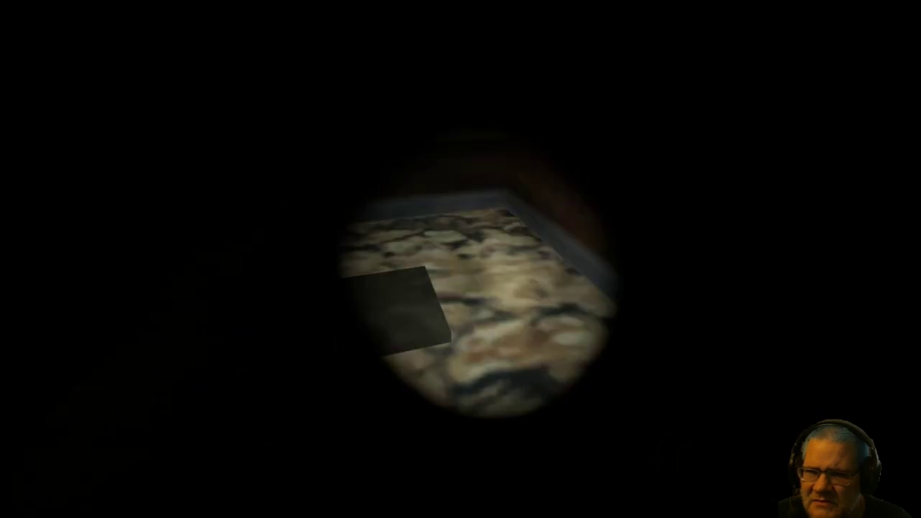
key("w")
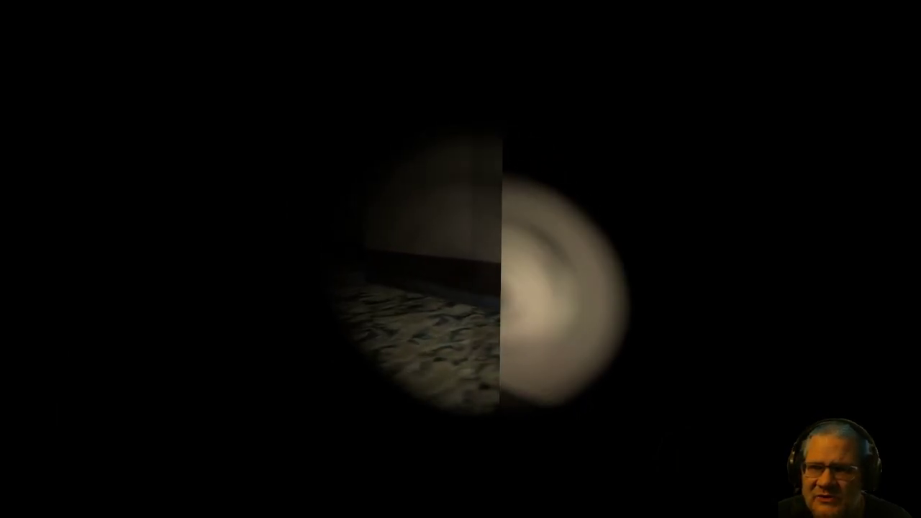
key("w")
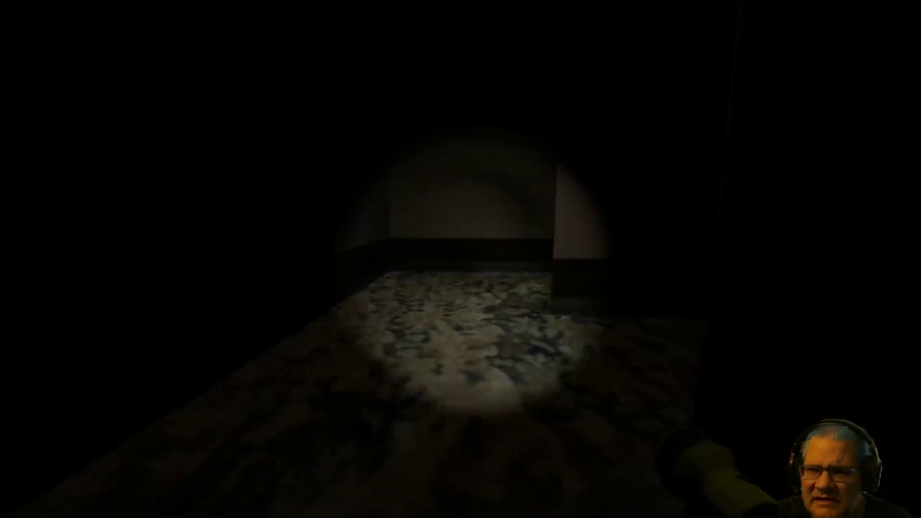
key("w")
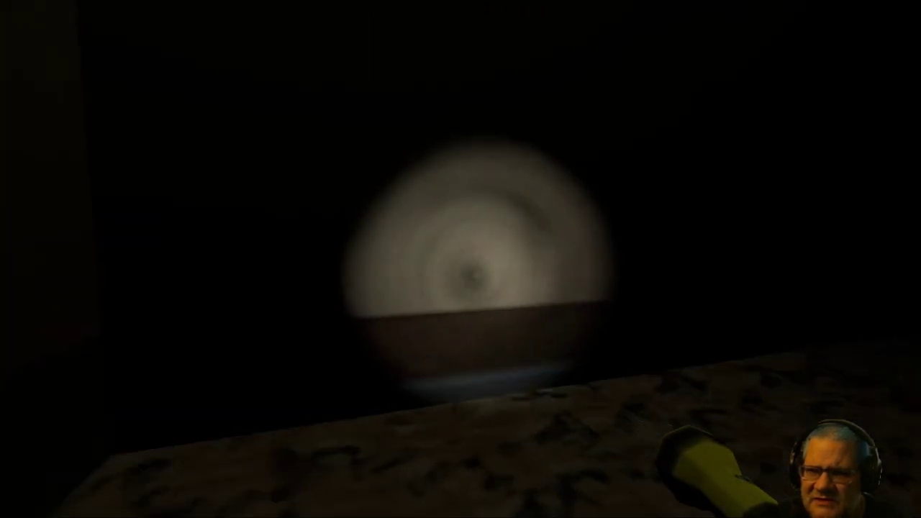
key("w")
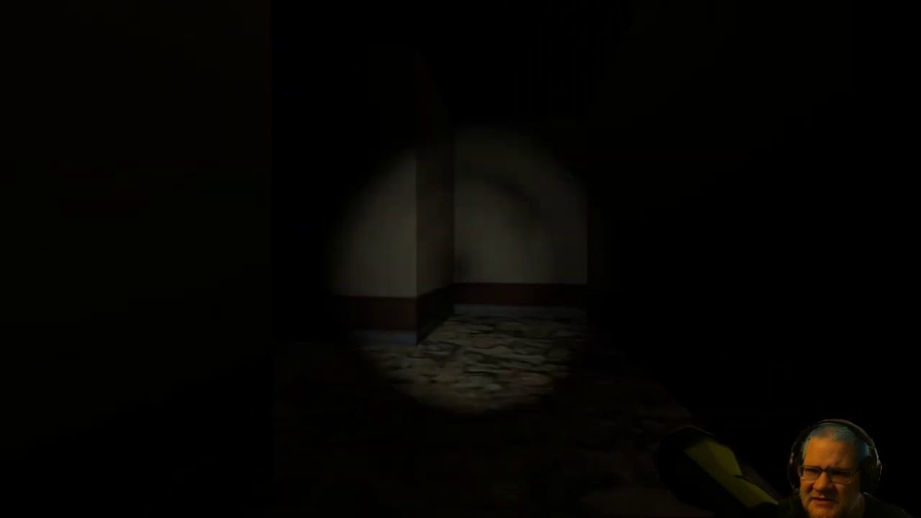
key("w")
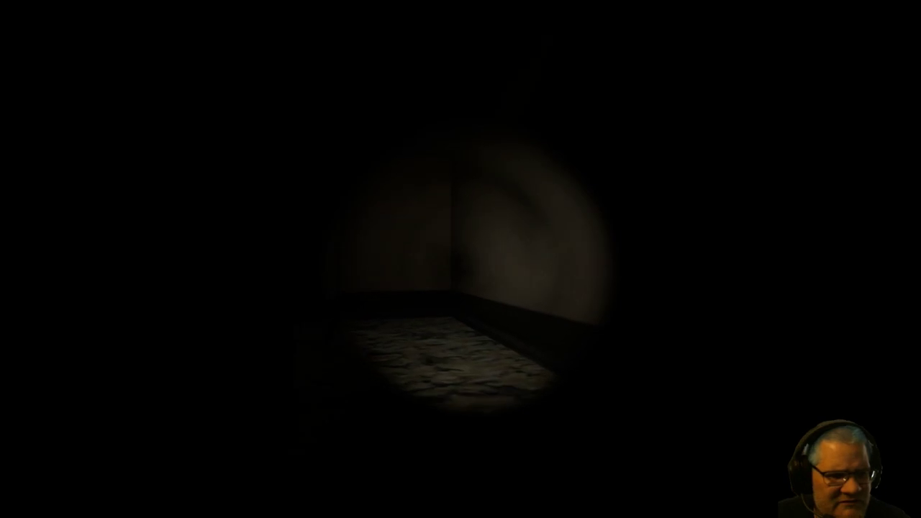
key("w")
key("w")
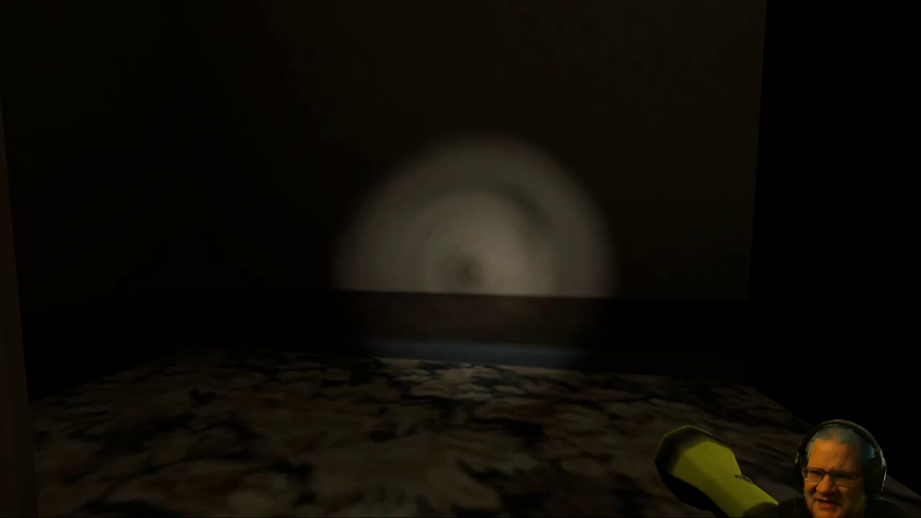
key("w")
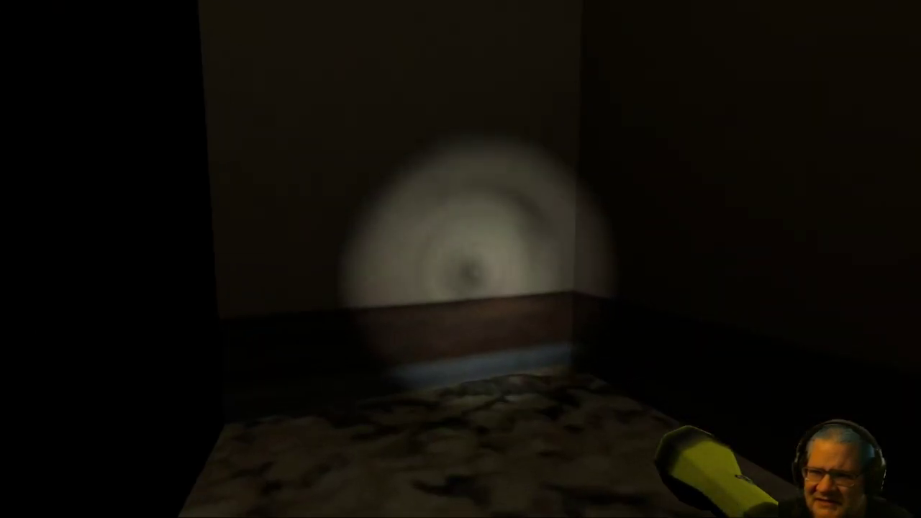
key("w")
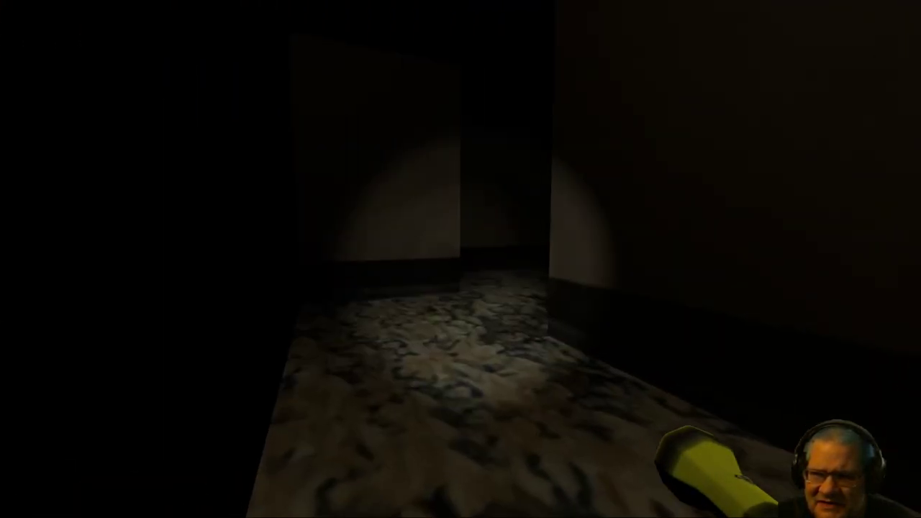
key("w")
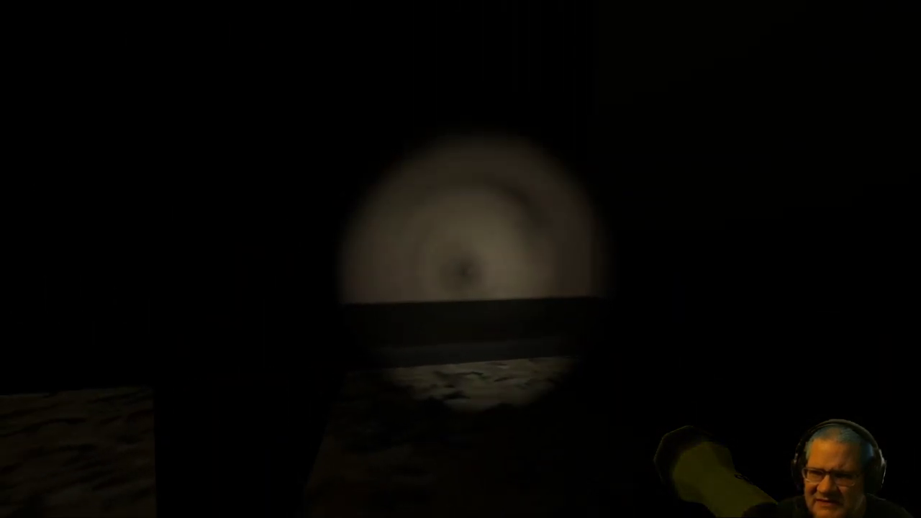
key("w")
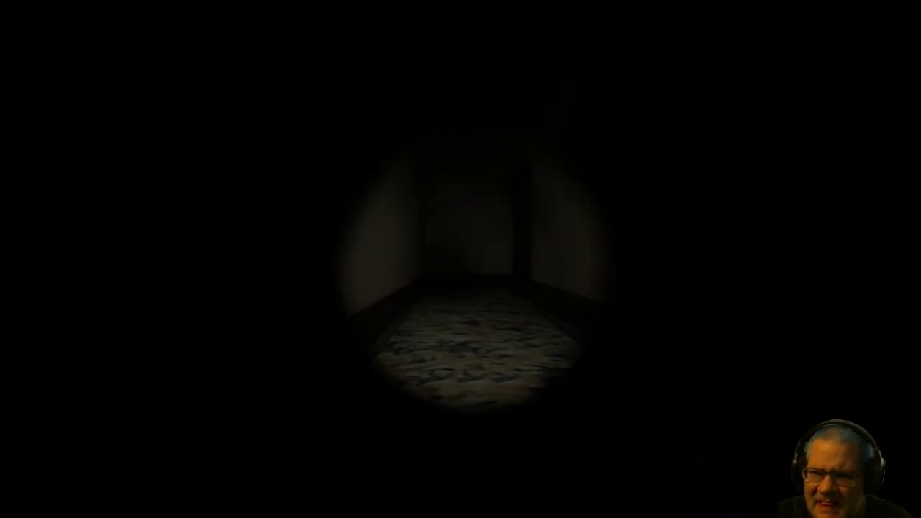
key("w")
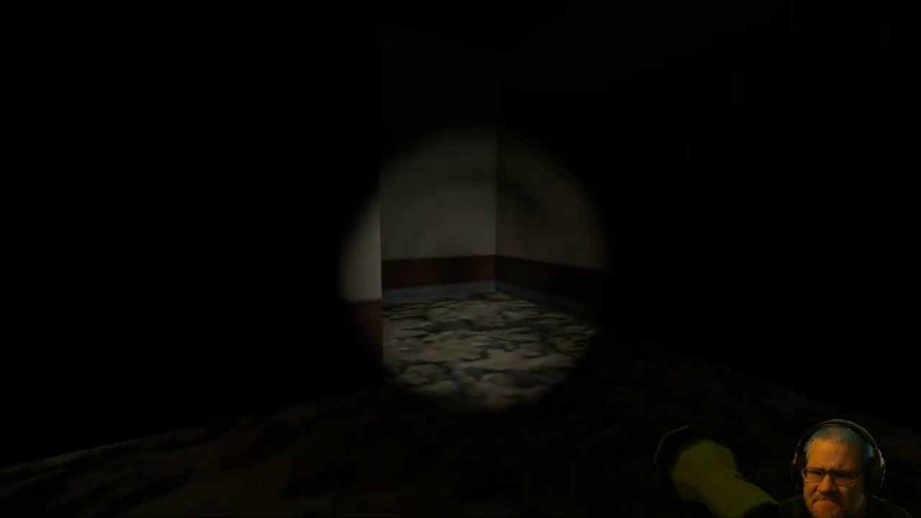
key("w")
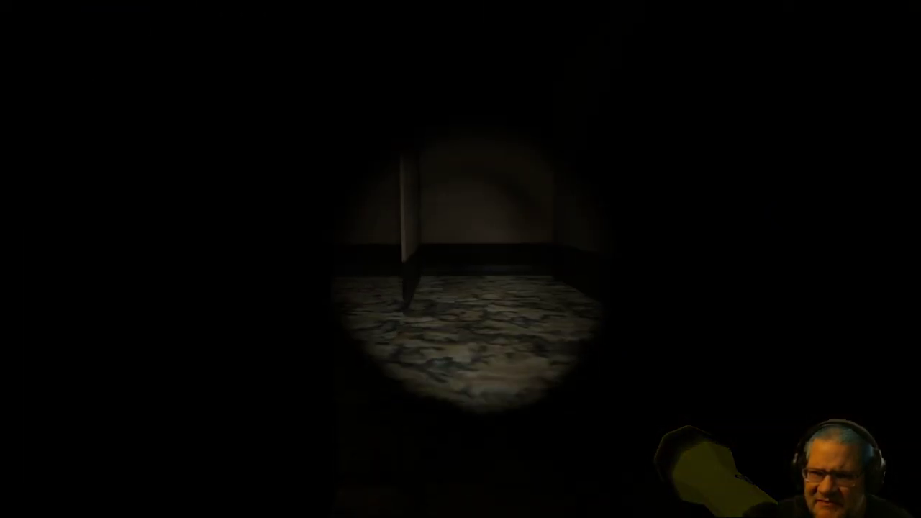
key("w")
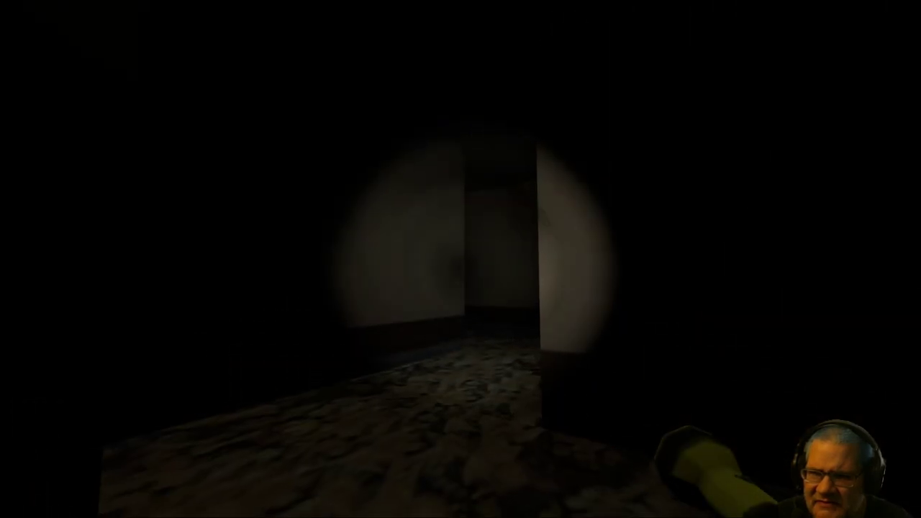
key("w")
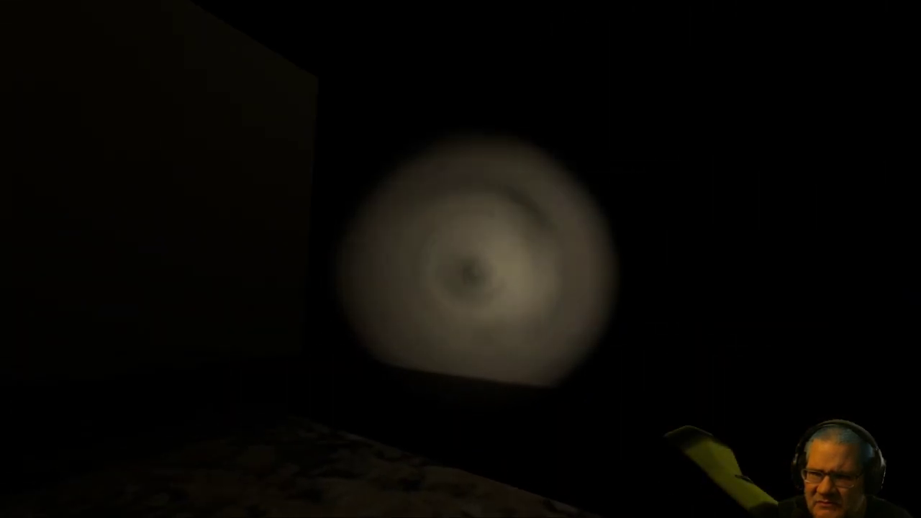
key("w")
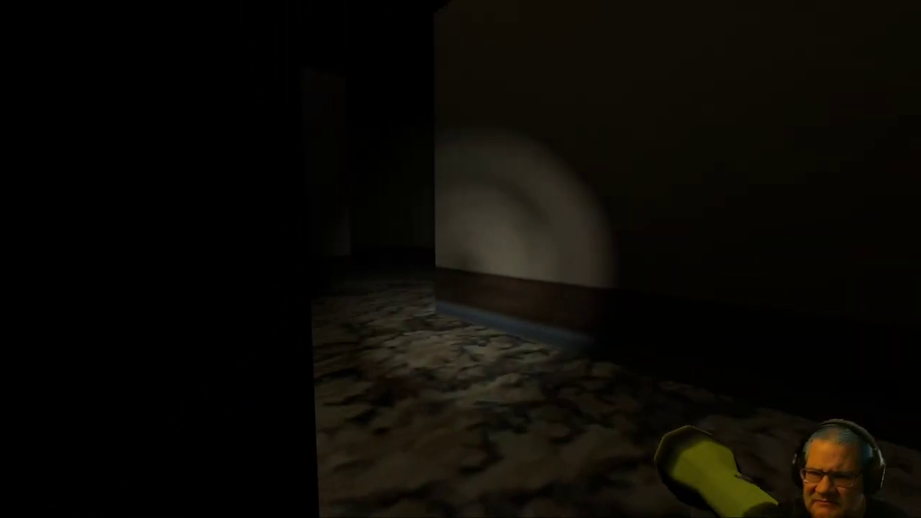
key("w")
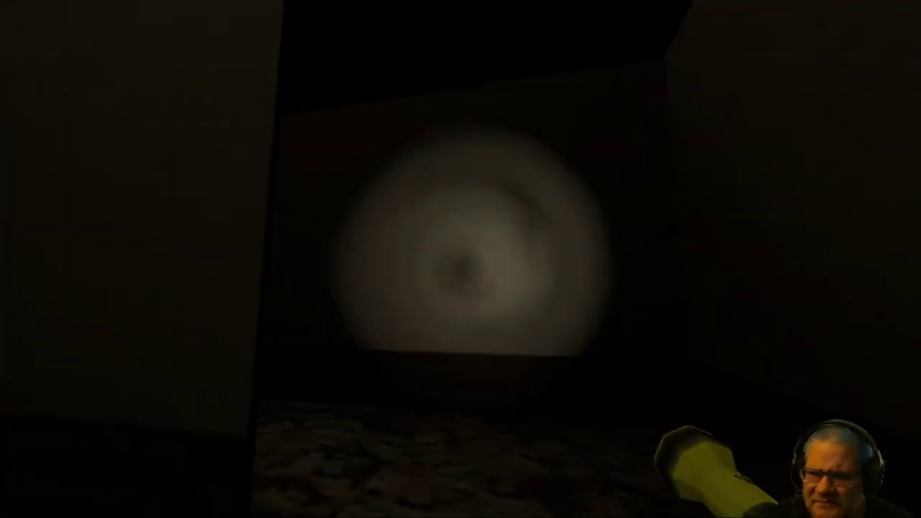
key("w")
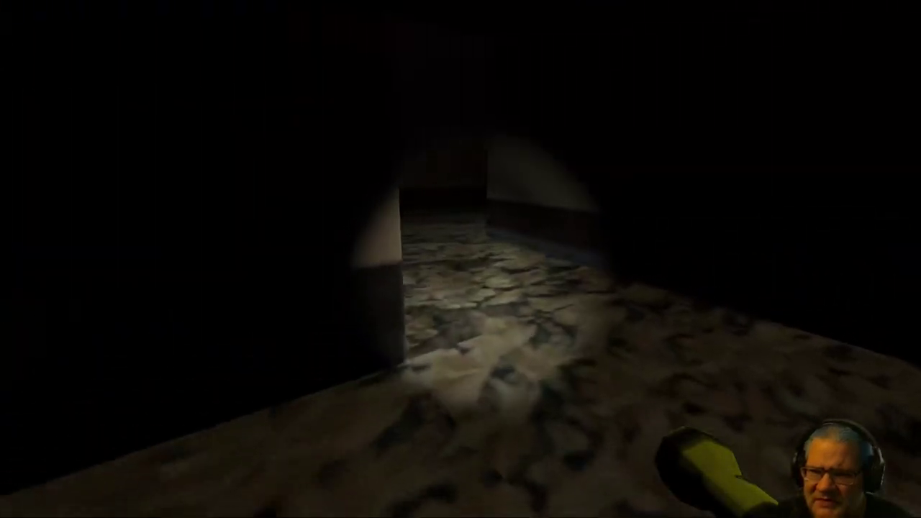
key("w")
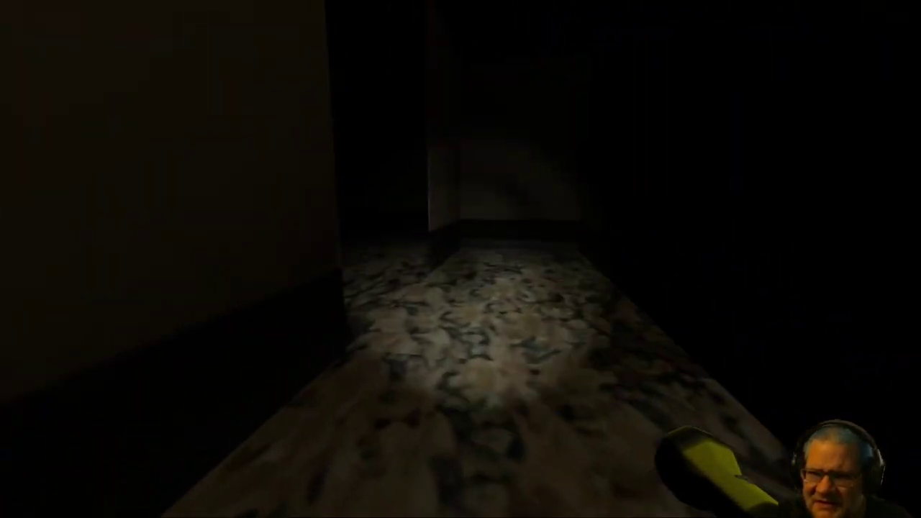
key("w")
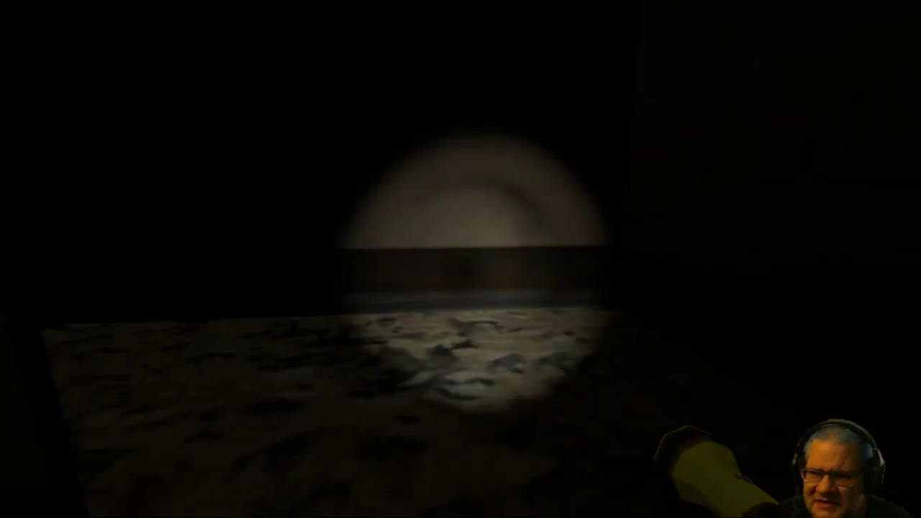
key("w")
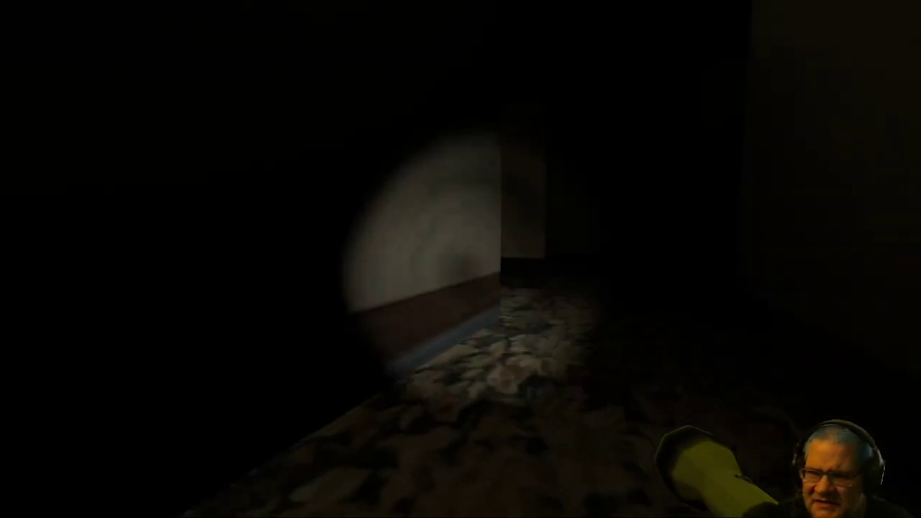
key("w")
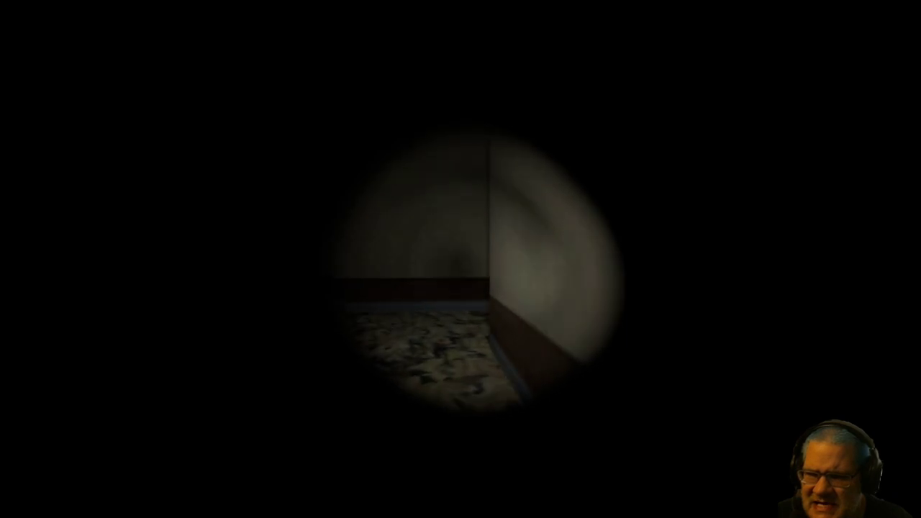
key("w")
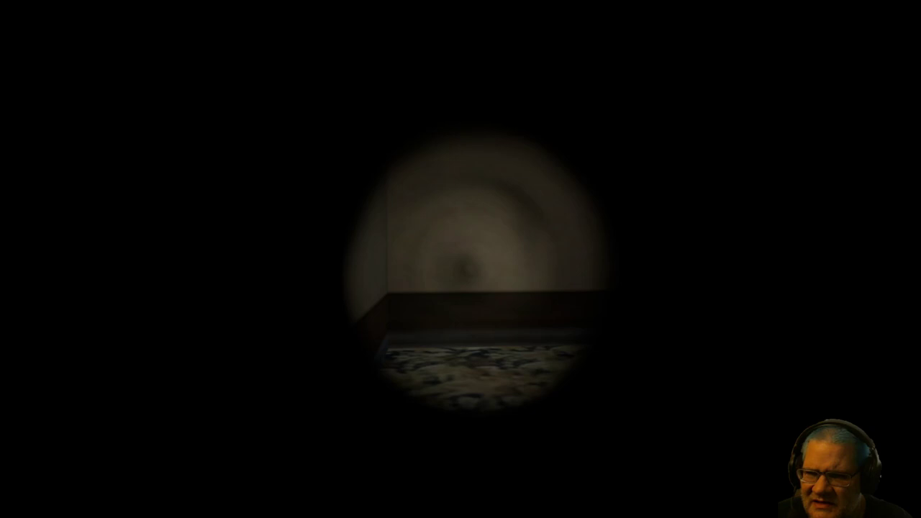
key("w")
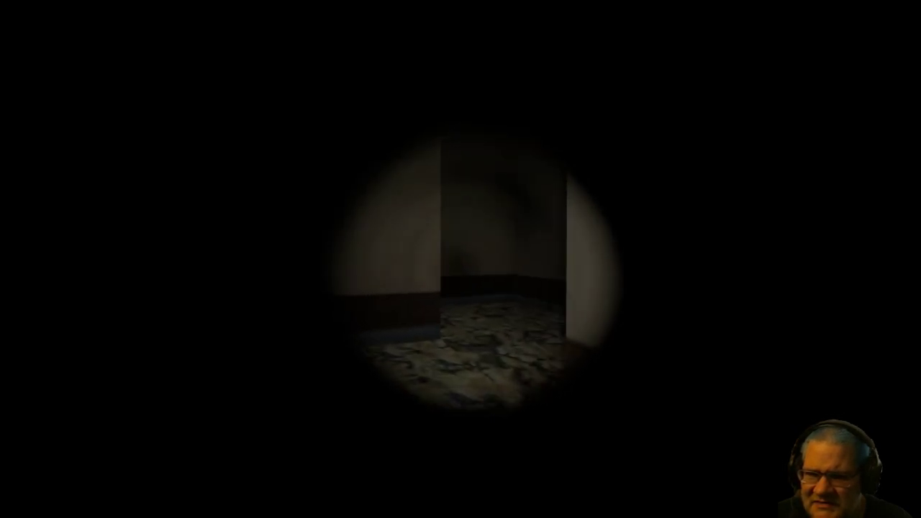
key("w")
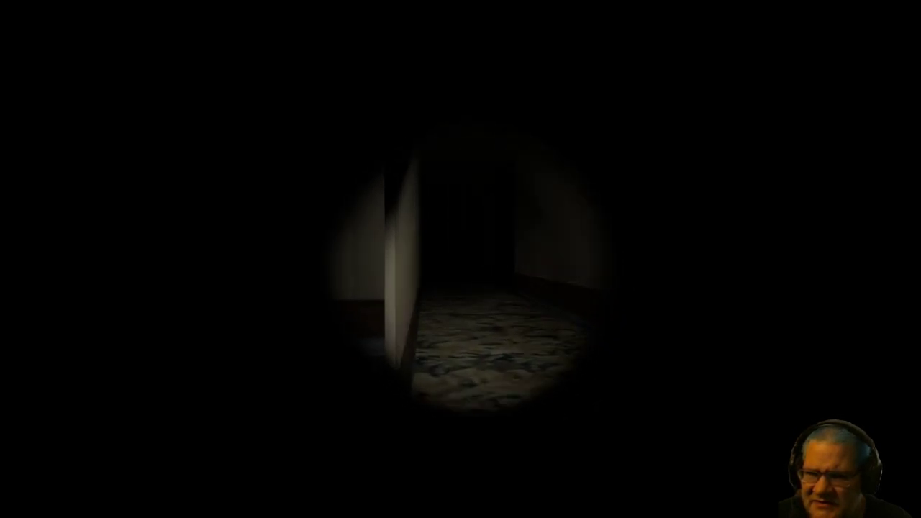
key("w")
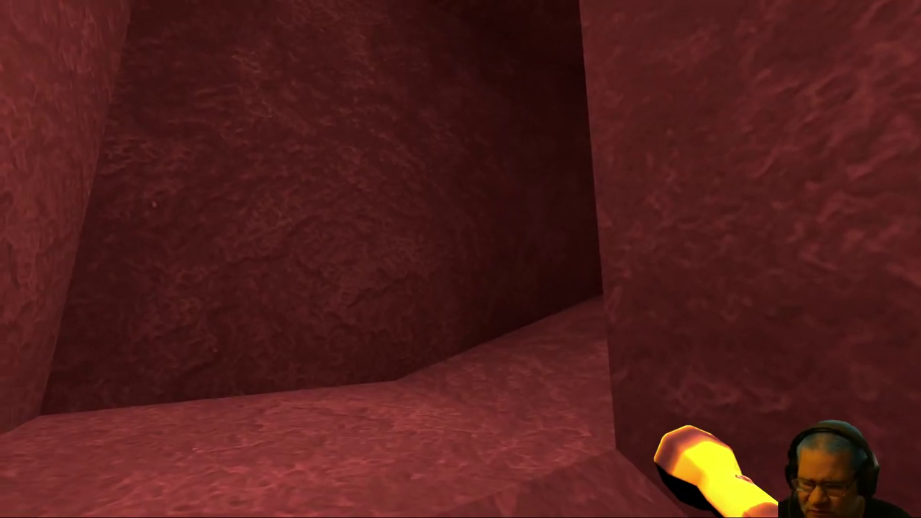
key("w")
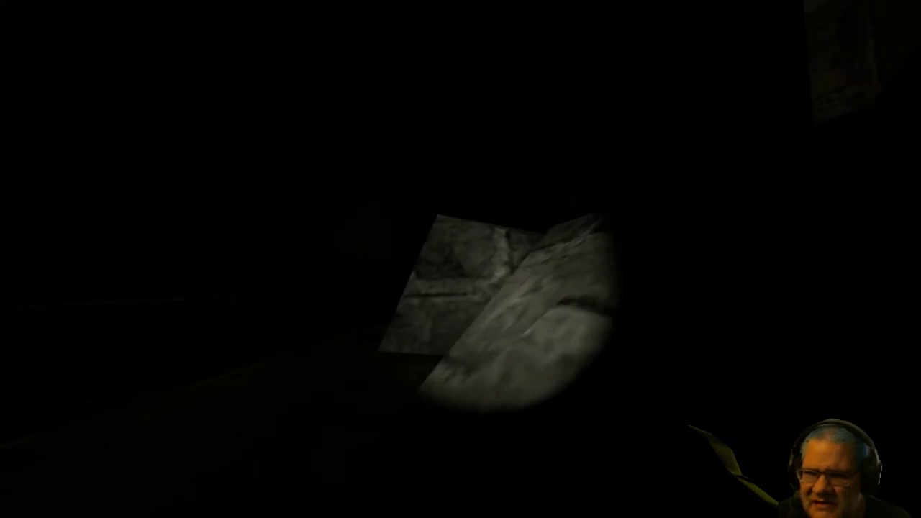
key("w")
key("w")
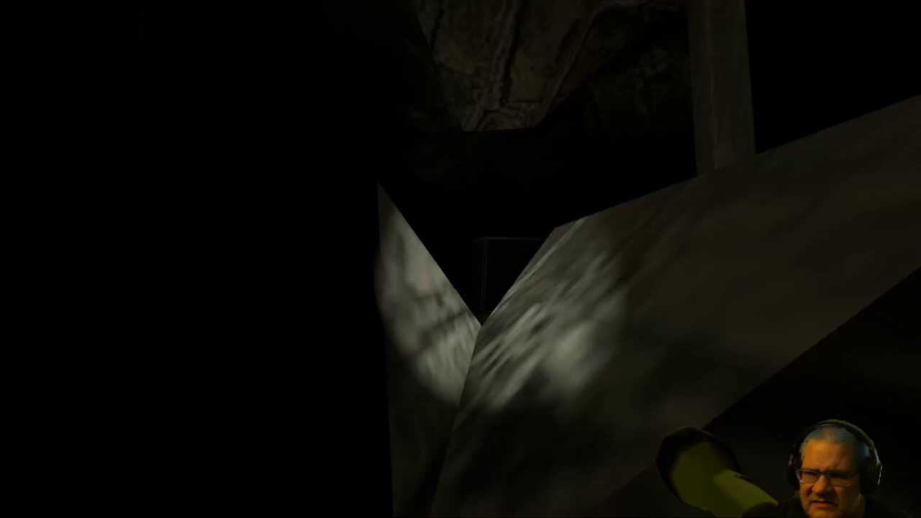
key("w")
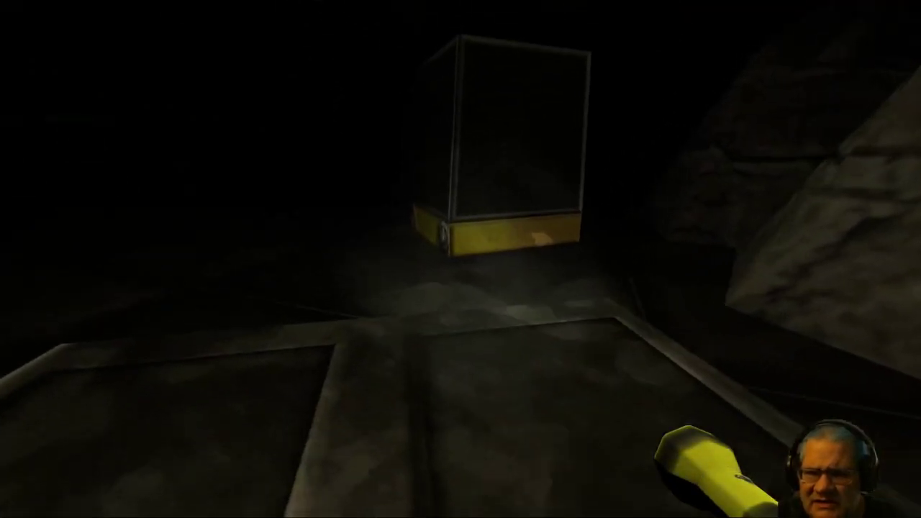
key("w")
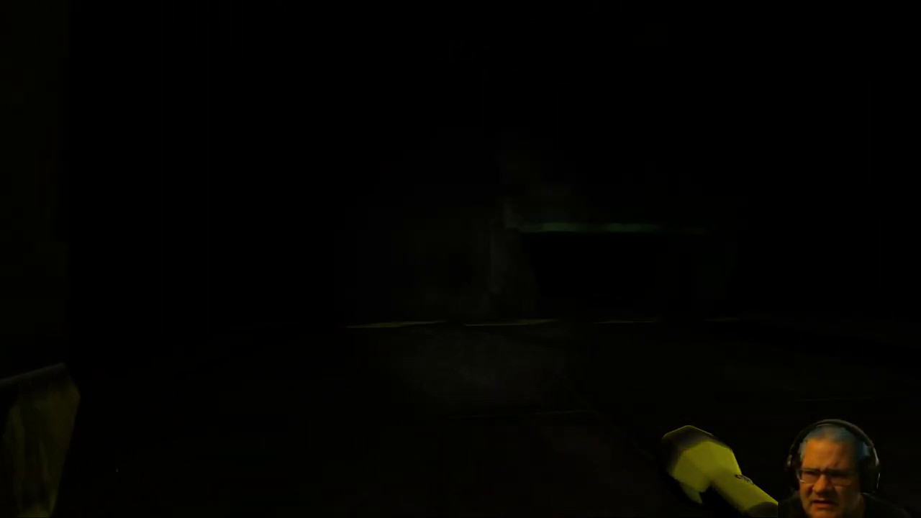
key("w")
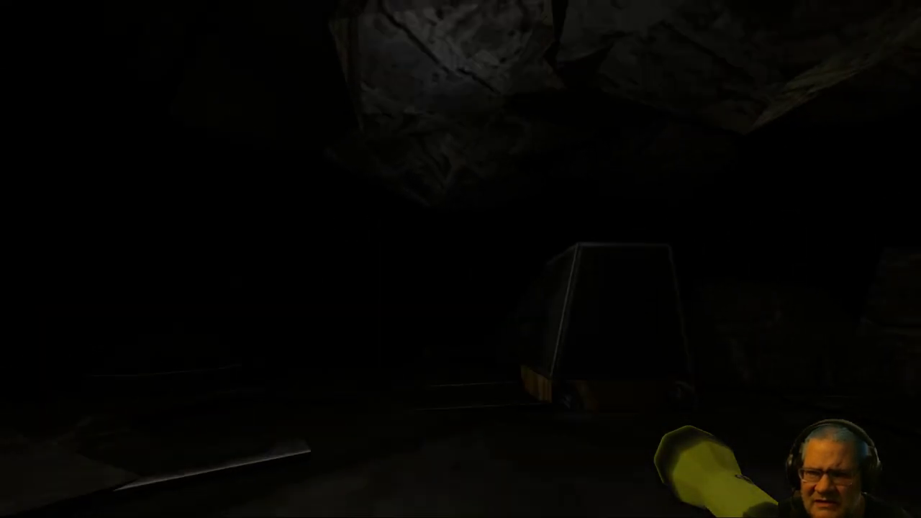